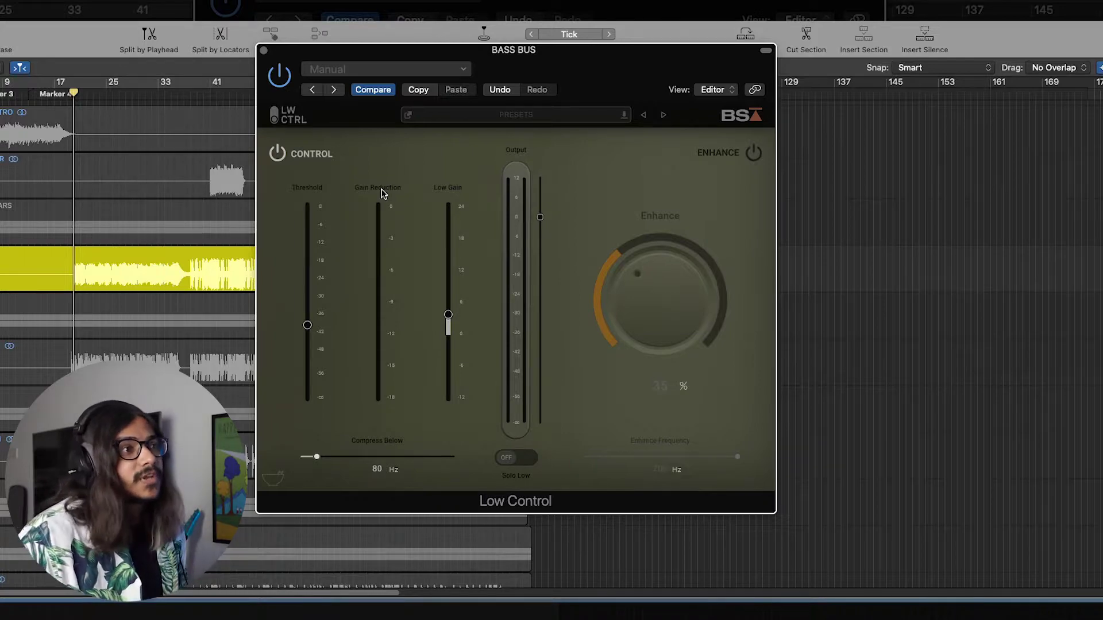
# Step: Adjust the bass bus threshold by ear and boost its low gain to about 20 dB
pyautogui.moveTo(460, 310)
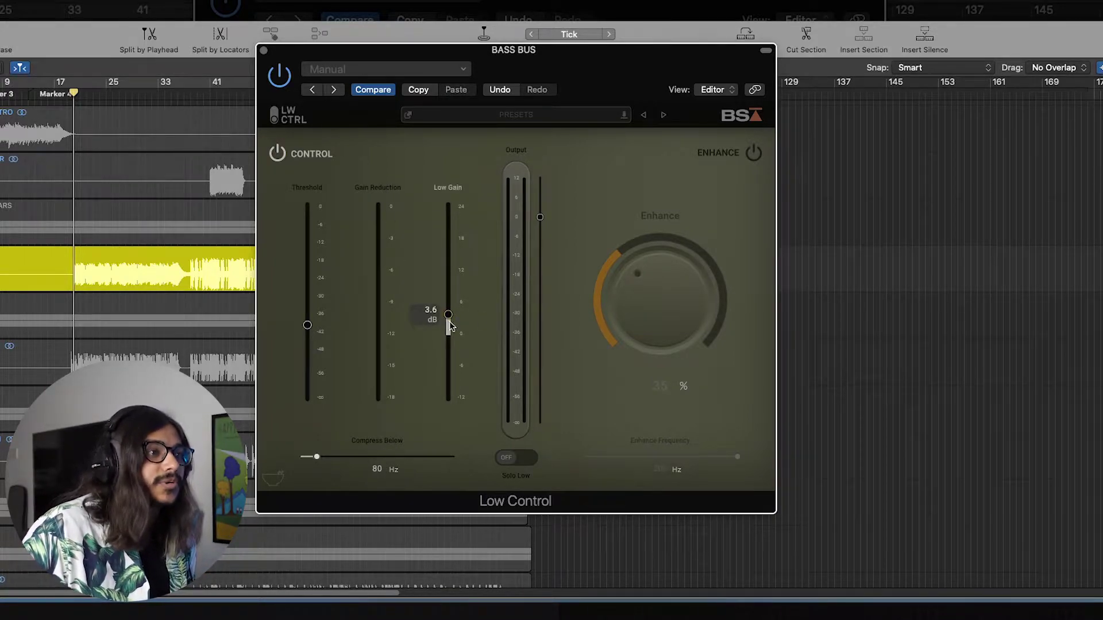
pyautogui.moveTo(449, 315); pyautogui.dragTo(448, 319)
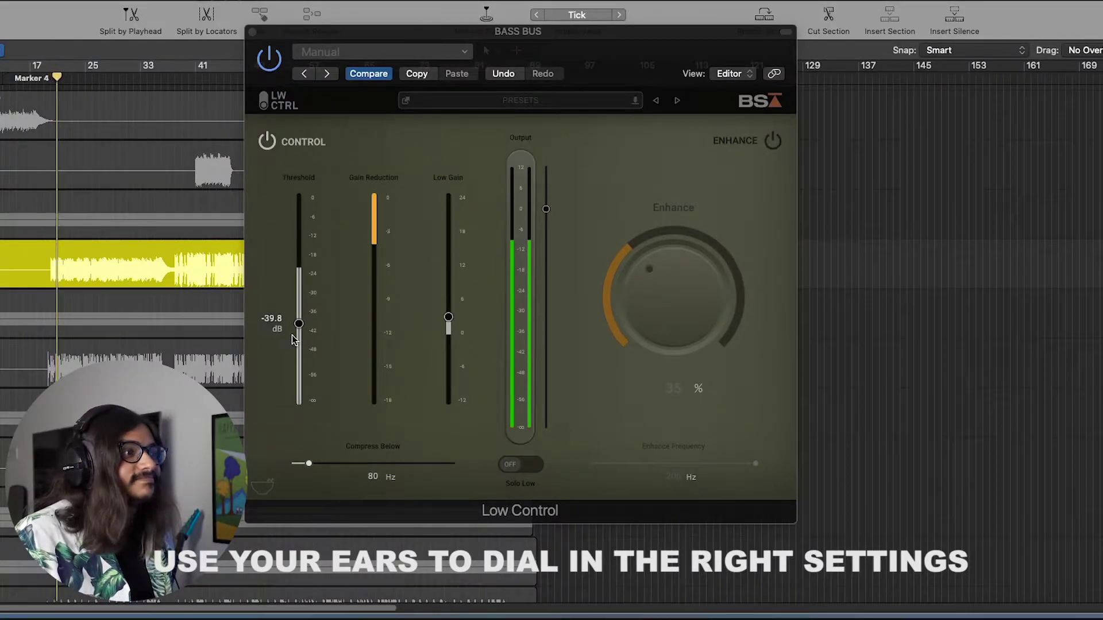
pyautogui.moveTo(294, 335)
pyautogui.mouseDown()
pyautogui.moveTo(300, 284)
pyautogui.moveTo(298, 327)
pyautogui.mouseUp()
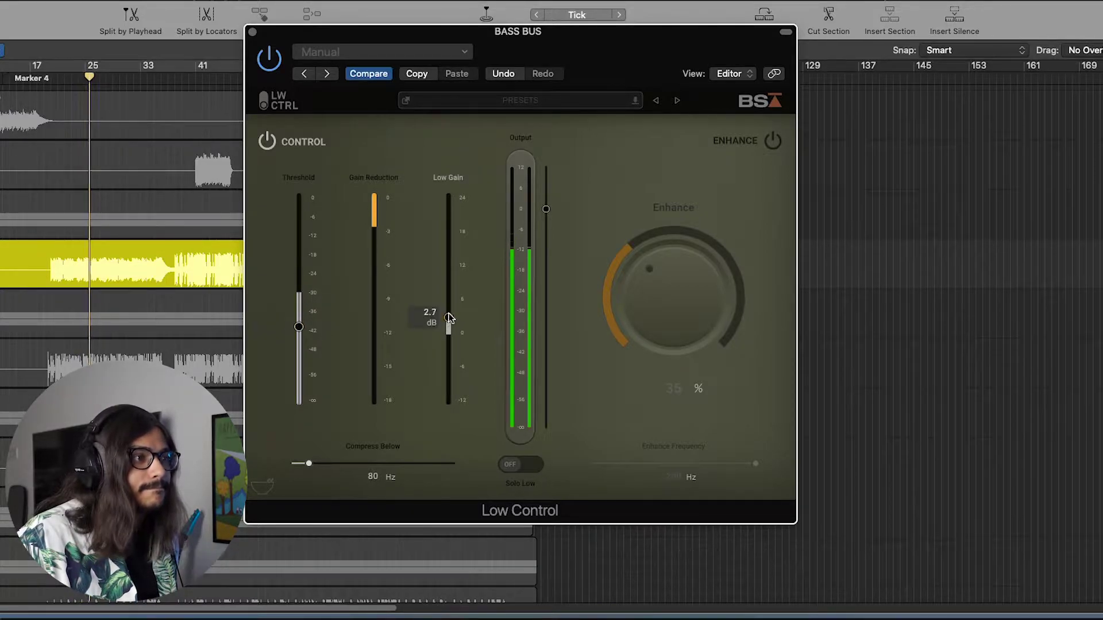
pyautogui.moveTo(450, 314)
pyautogui.mouseDown()
pyautogui.moveTo(450, 217)
pyautogui.moveTo(449, 300)
pyautogui.mouseUp()
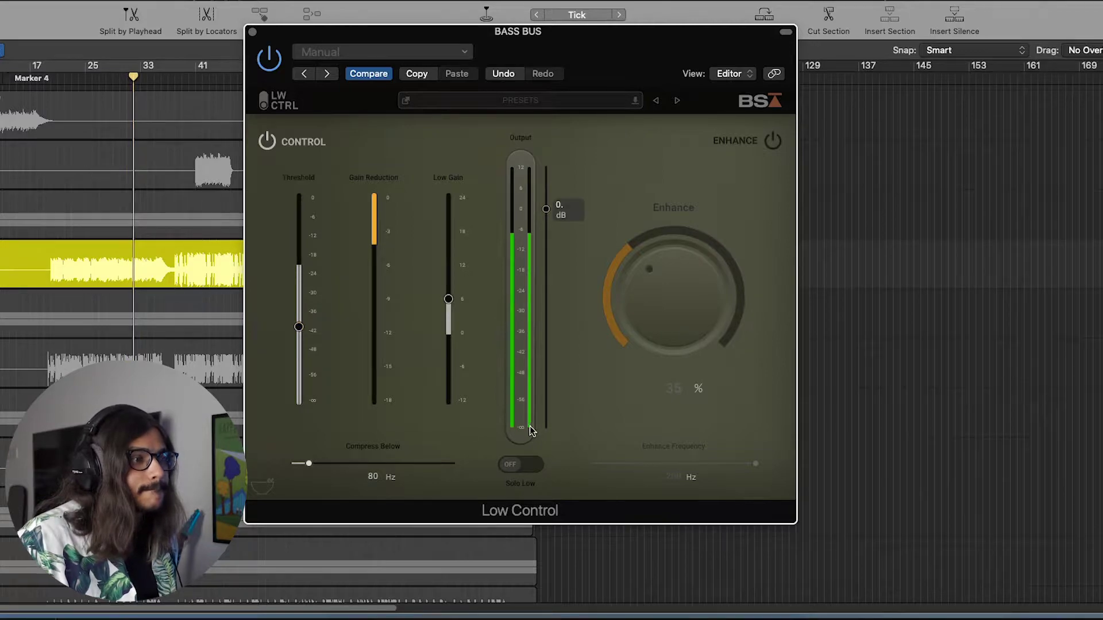
# Step: Audition the low band with Solo Low, leave it off, and rewind to the marker
pyautogui.click(518, 464)
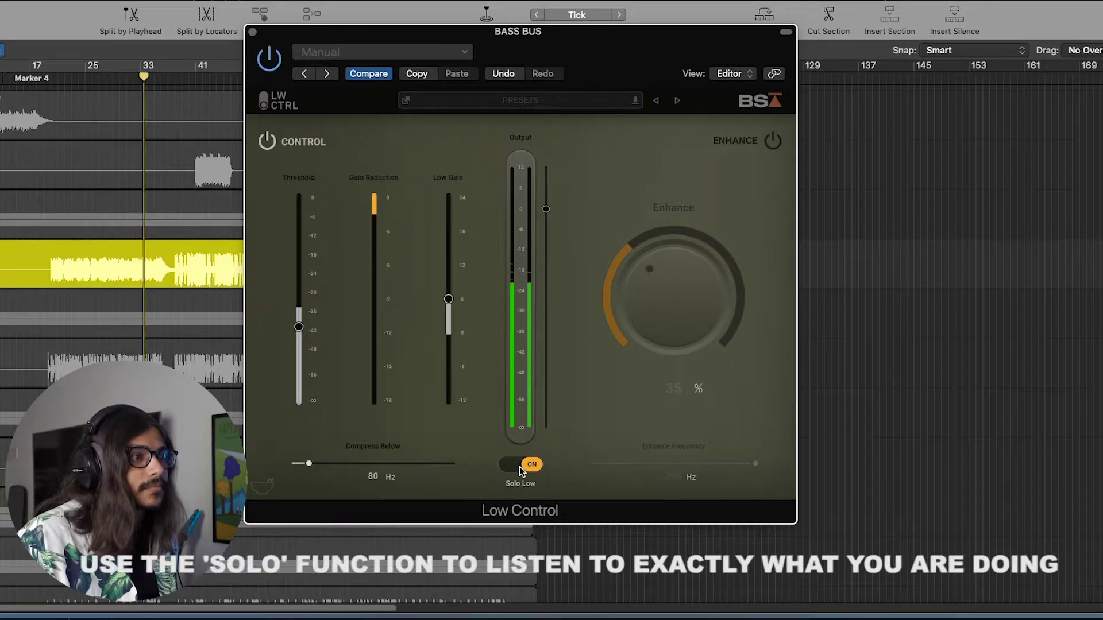
pyautogui.click(517, 465)
pyautogui.click(511, 466)
pyautogui.click(521, 465)
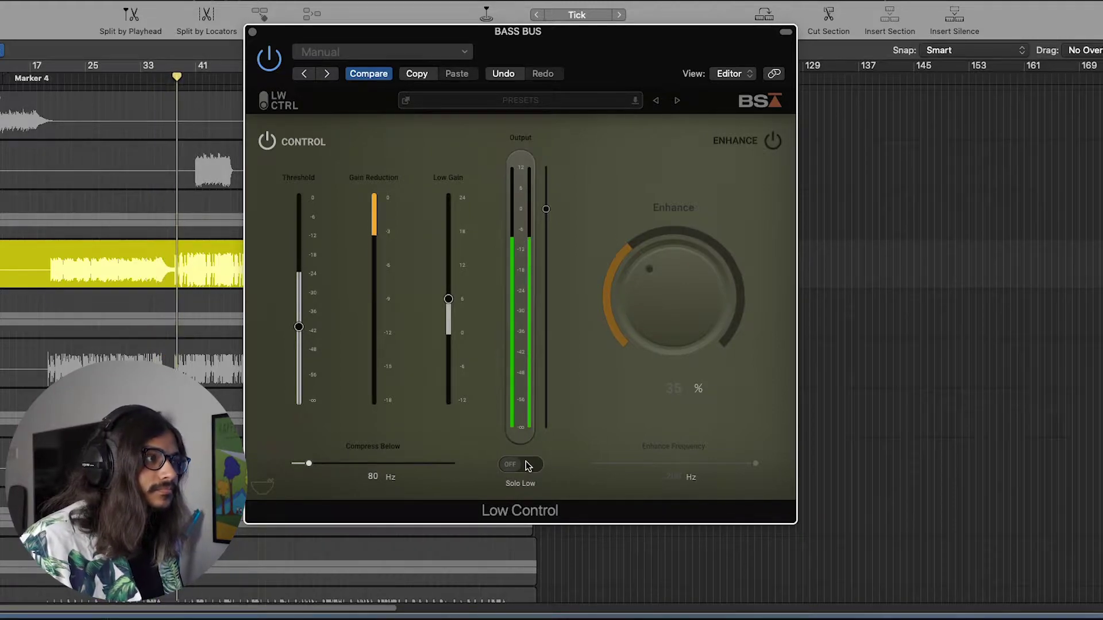
pyautogui.click(51, 79)
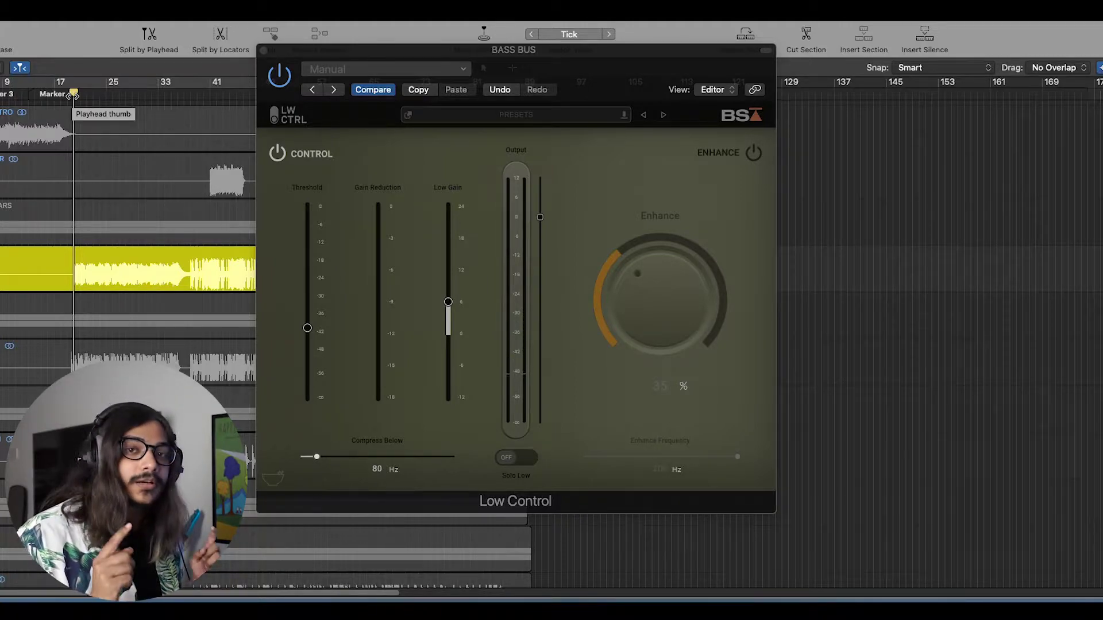
pyautogui.press('space')
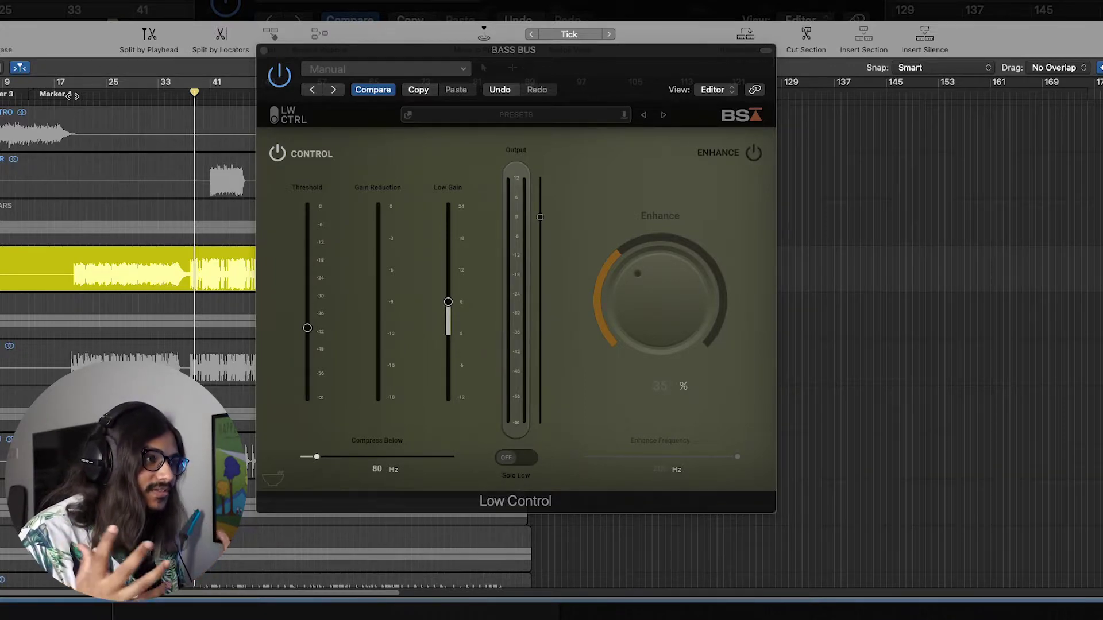
pyautogui.click(72, 95)
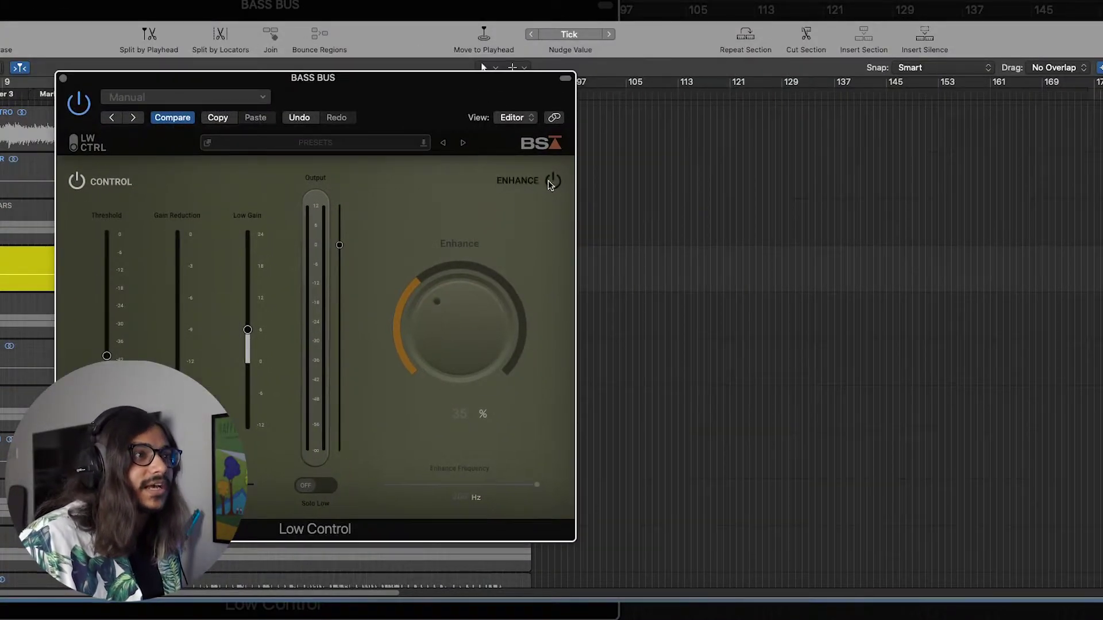
# Step: Switch on Enhance and, playing from Marker 4, set it to 29% at 150 Hz
pyautogui.click(552, 181)
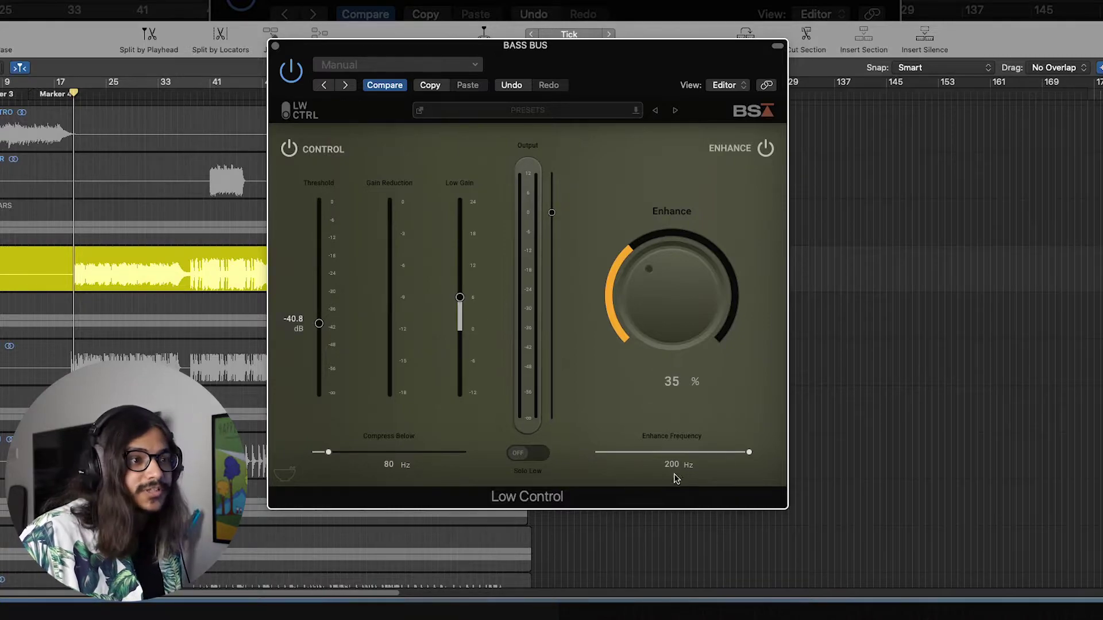
pyautogui.click(100, 103)
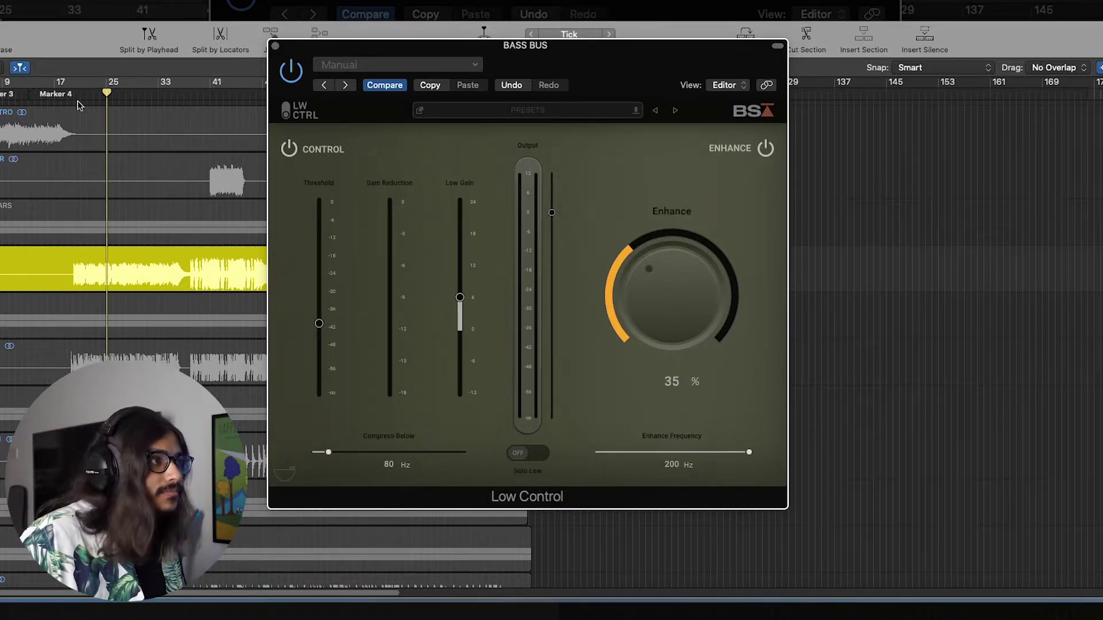
pyautogui.click(98, 102)
pyautogui.press('space')
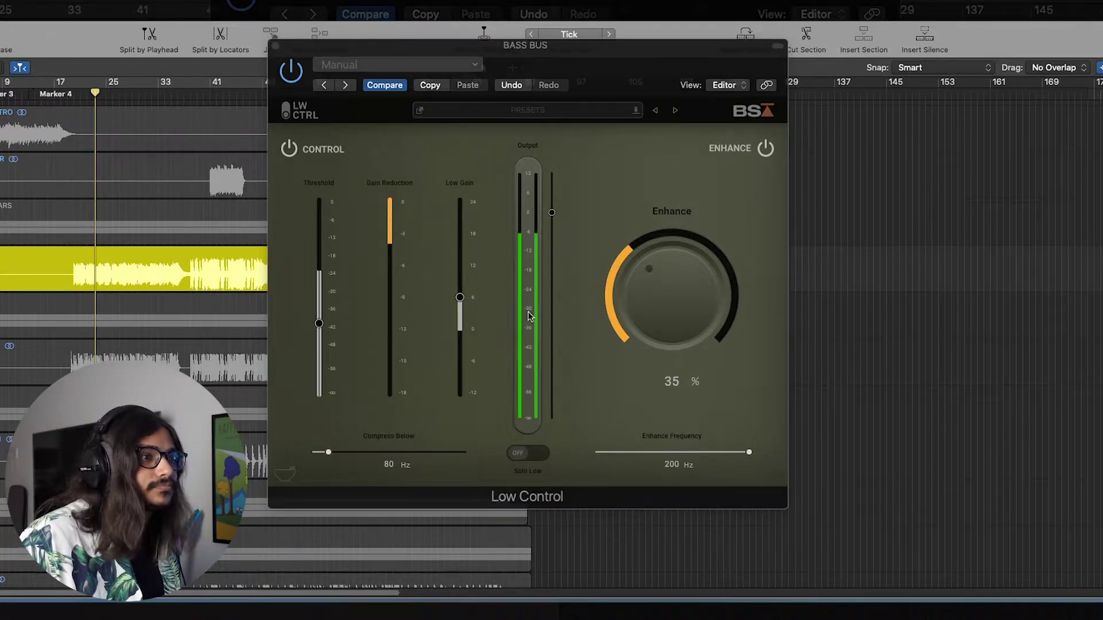
pyautogui.moveTo(666, 340); pyautogui.dragTo(636, 356)
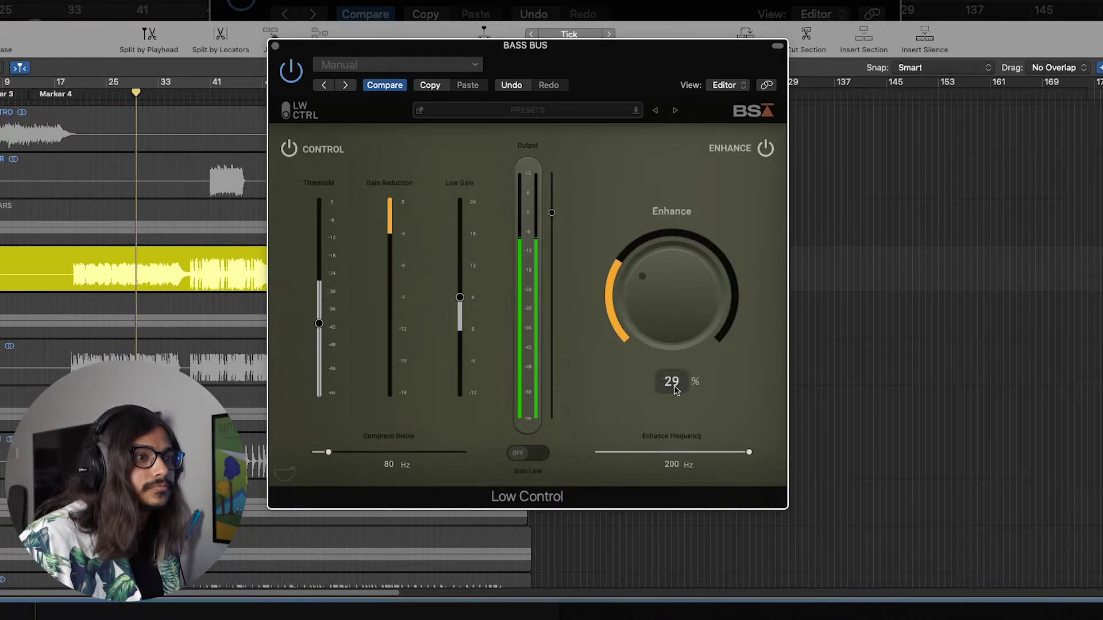
pyautogui.moveTo(746, 453); pyautogui.dragTo(697, 463)
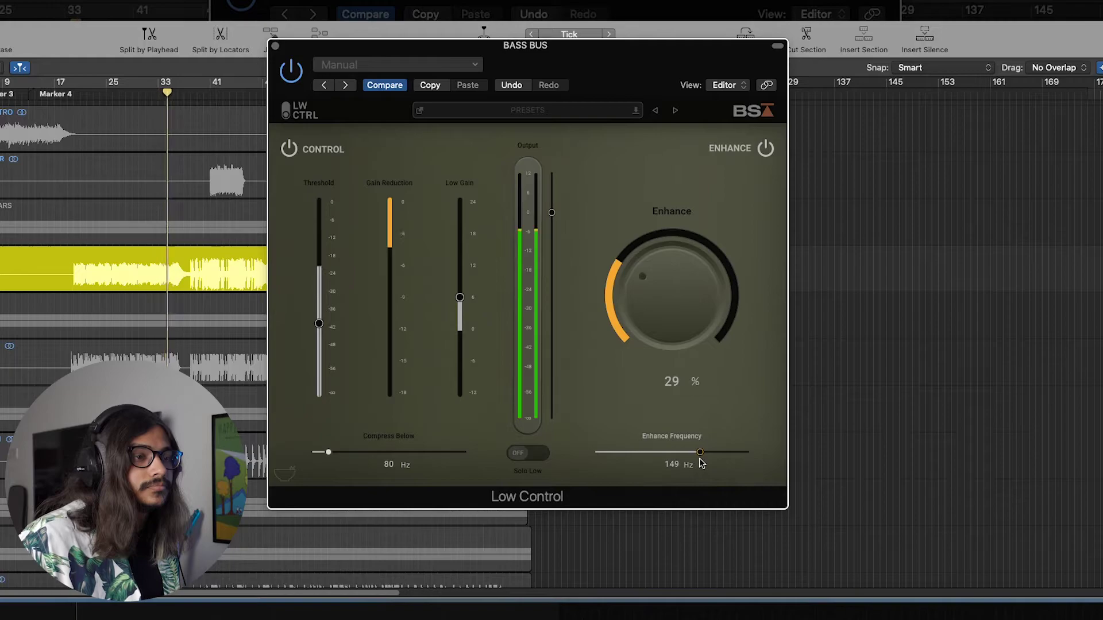
pyautogui.moveTo(700, 459); pyautogui.dragTo(701, 460)
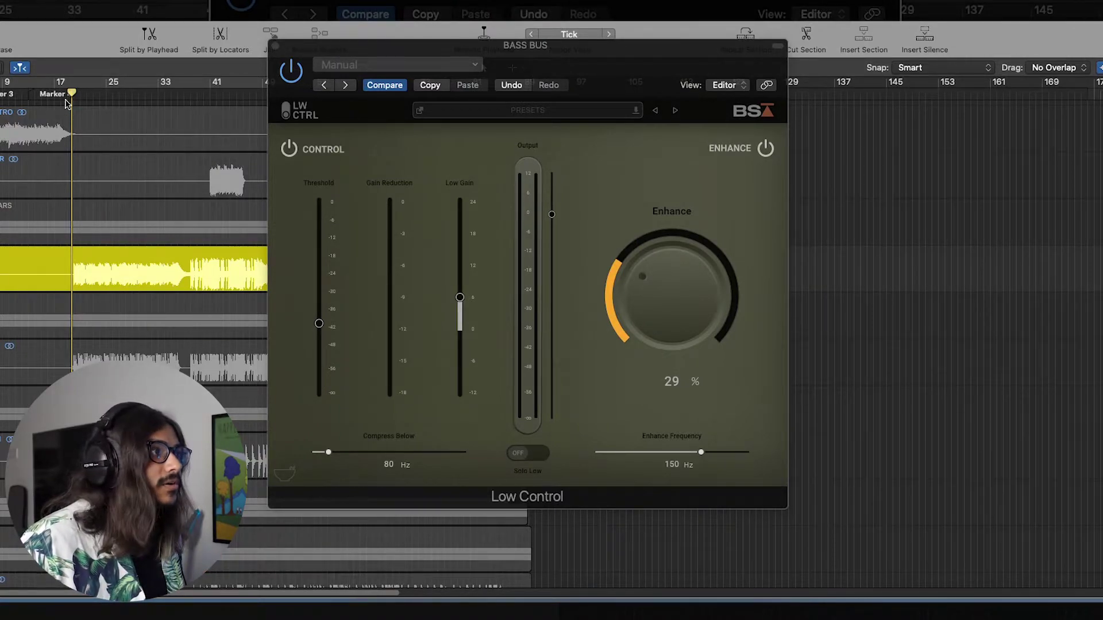
# Step: Play back the bass bus with its new settings and move its plugin window aside
pyautogui.press('space')
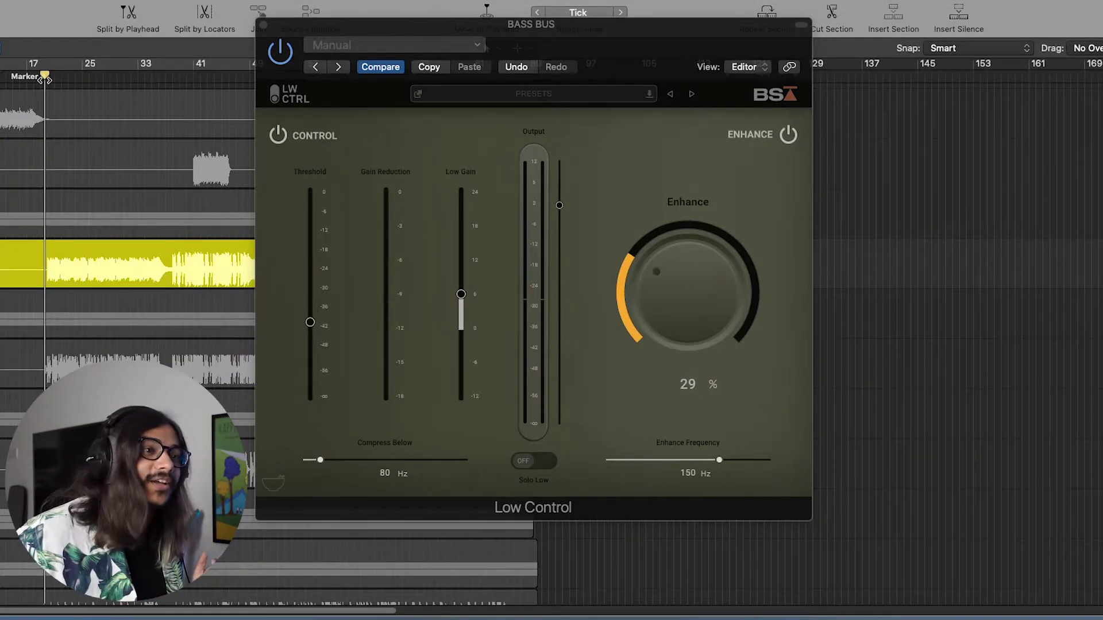
pyautogui.moveTo(546, 49); pyautogui.dragTo(408, 55)
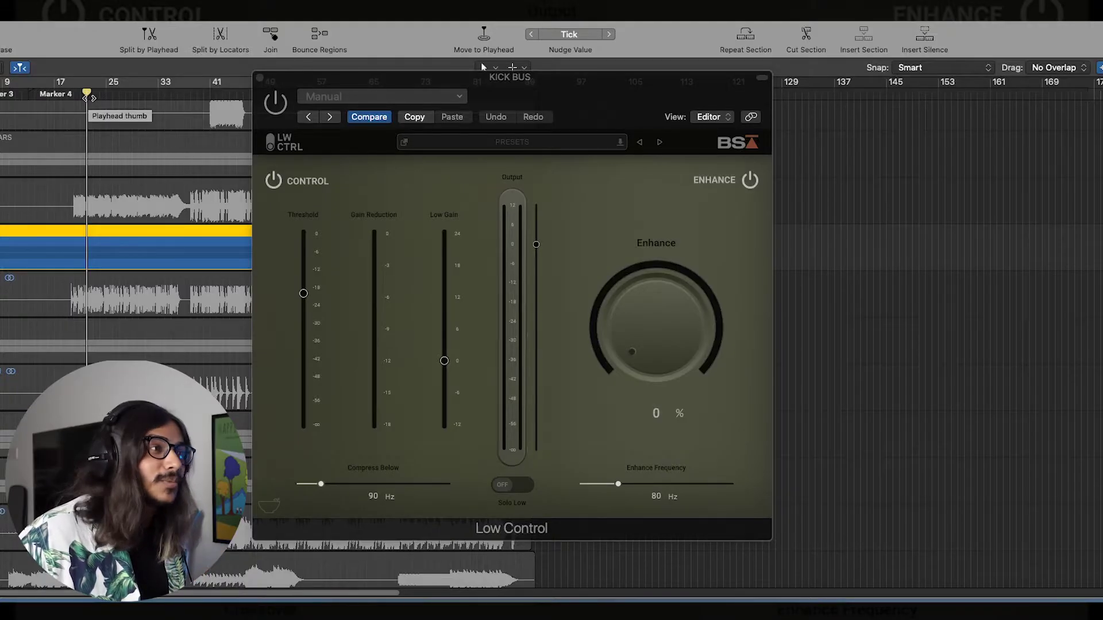
# Step: Reposition the kick bus plugin window and return the playhead to Marker 4
pyautogui.moveTo(612, 86); pyautogui.dragTo(492, 110)
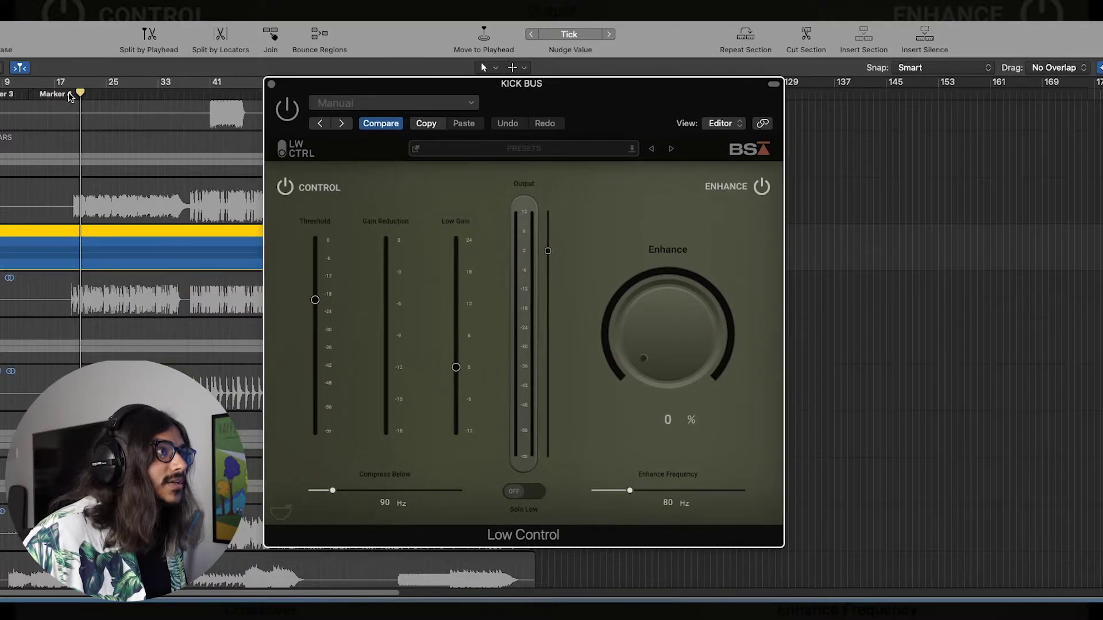
pyautogui.click(69, 96)
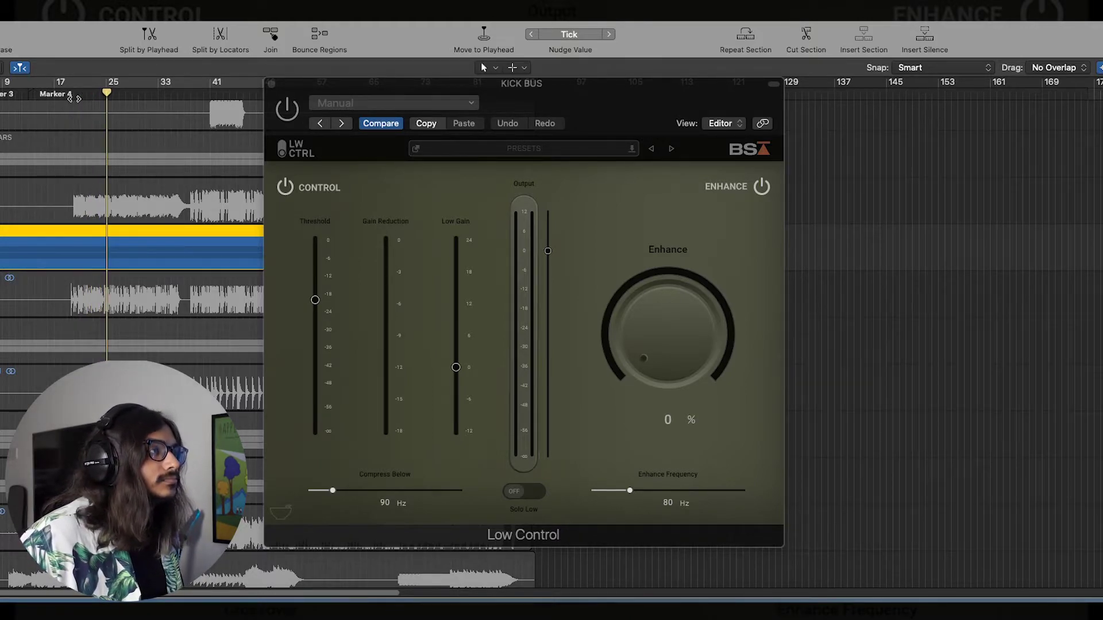
pyautogui.click(73, 96)
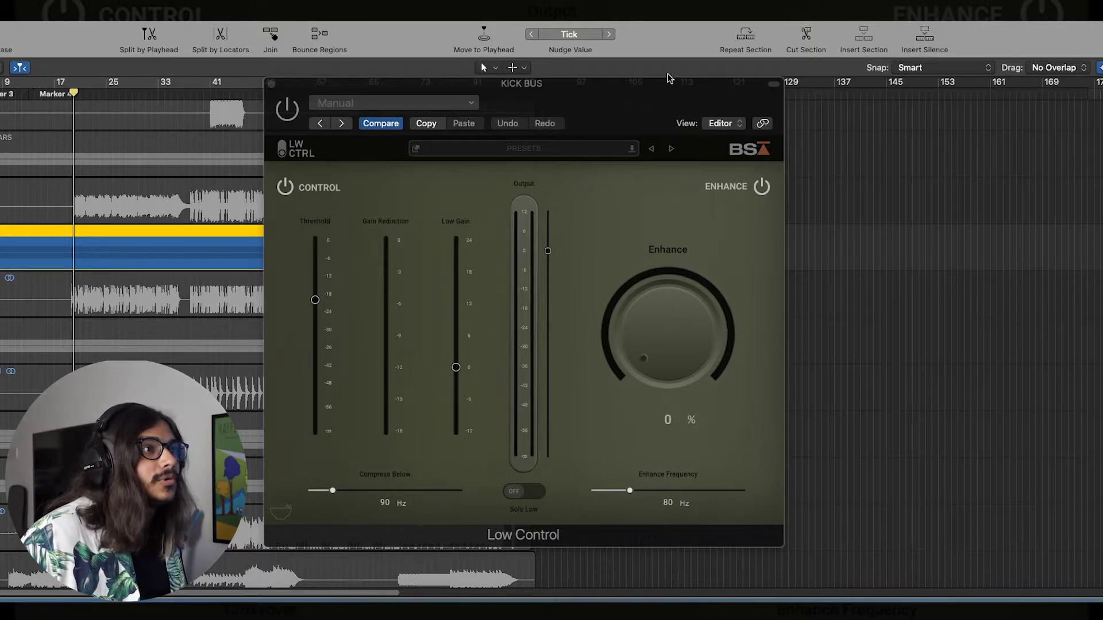
pyautogui.moveTo(660, 113); pyautogui.dragTo(464, 103)
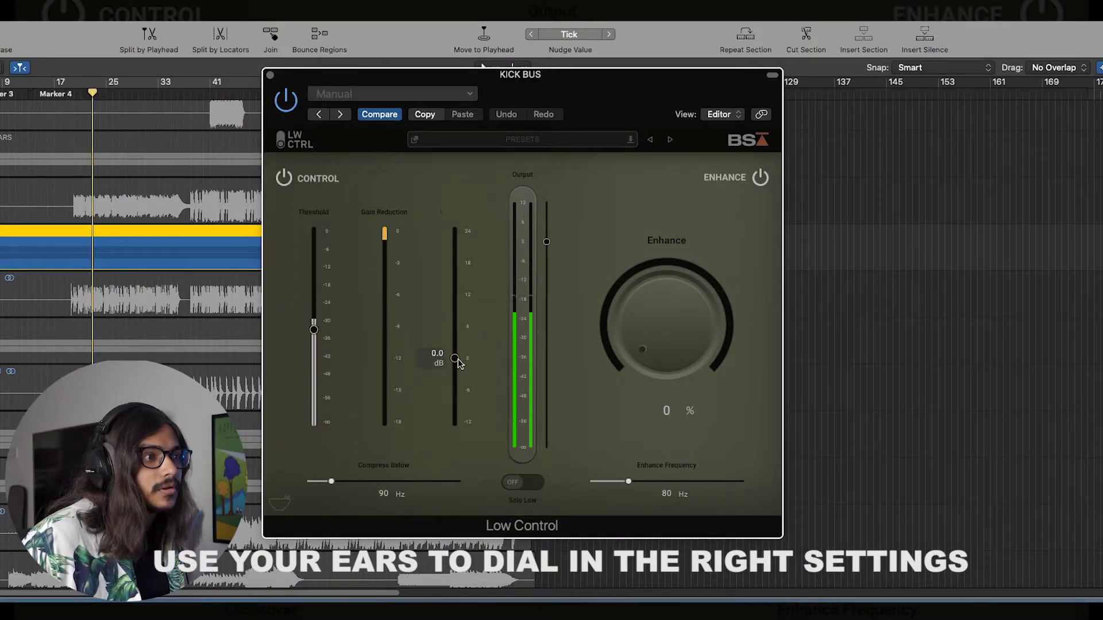
# Step: Raise the kick bus low gain to about 6 dB, comparing with Solo Low and bypass
pyautogui.moveTo(455, 358); pyautogui.dragTo(456, 330)
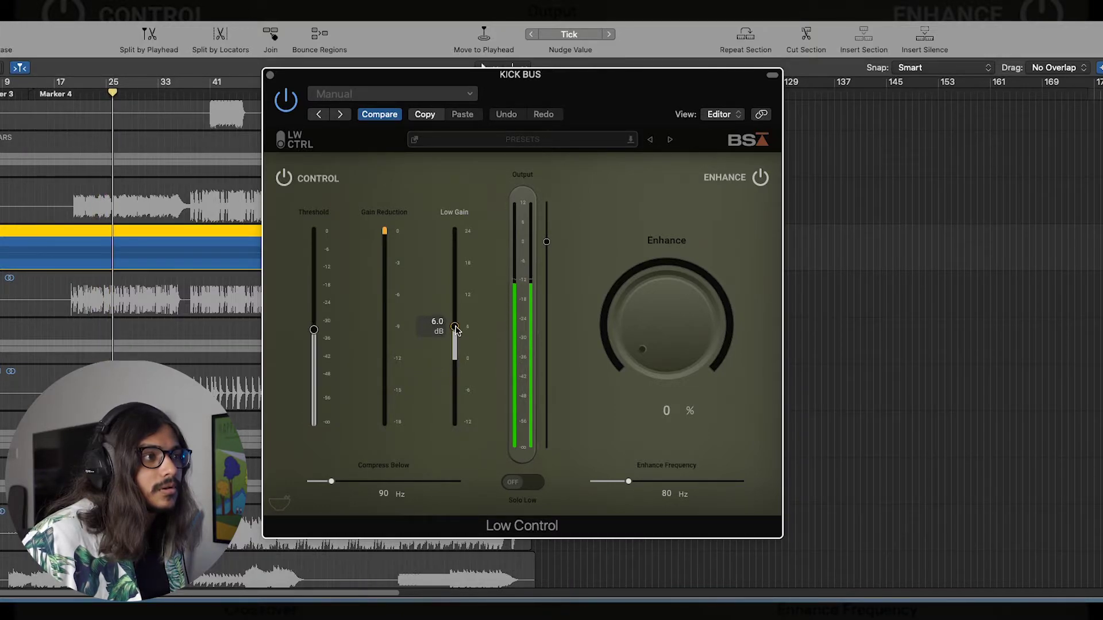
pyautogui.click(522, 483)
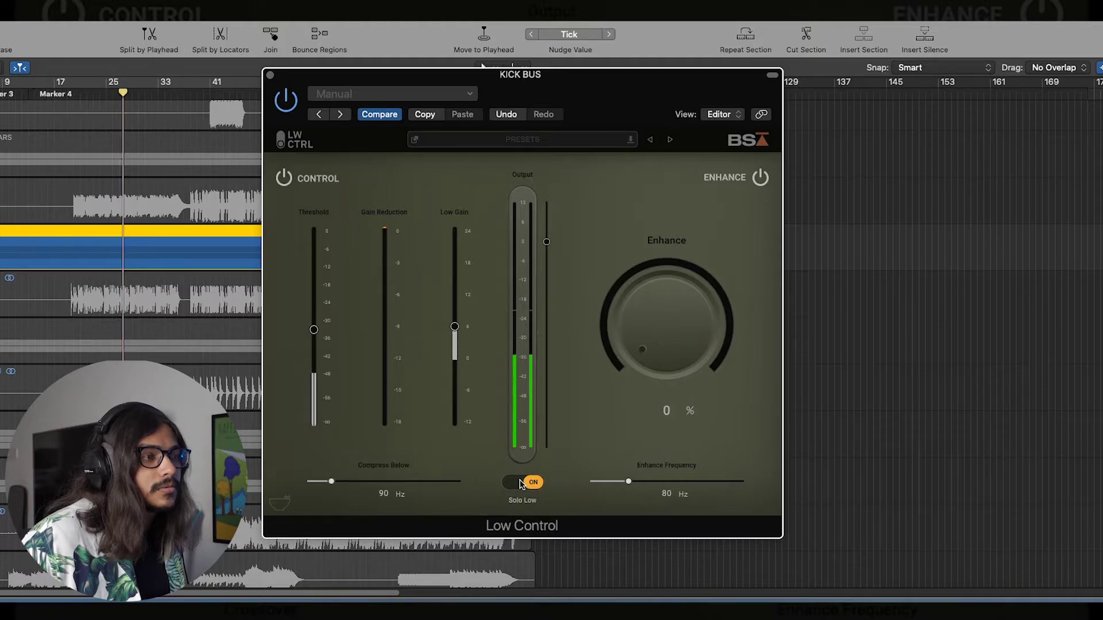
pyautogui.click(521, 483)
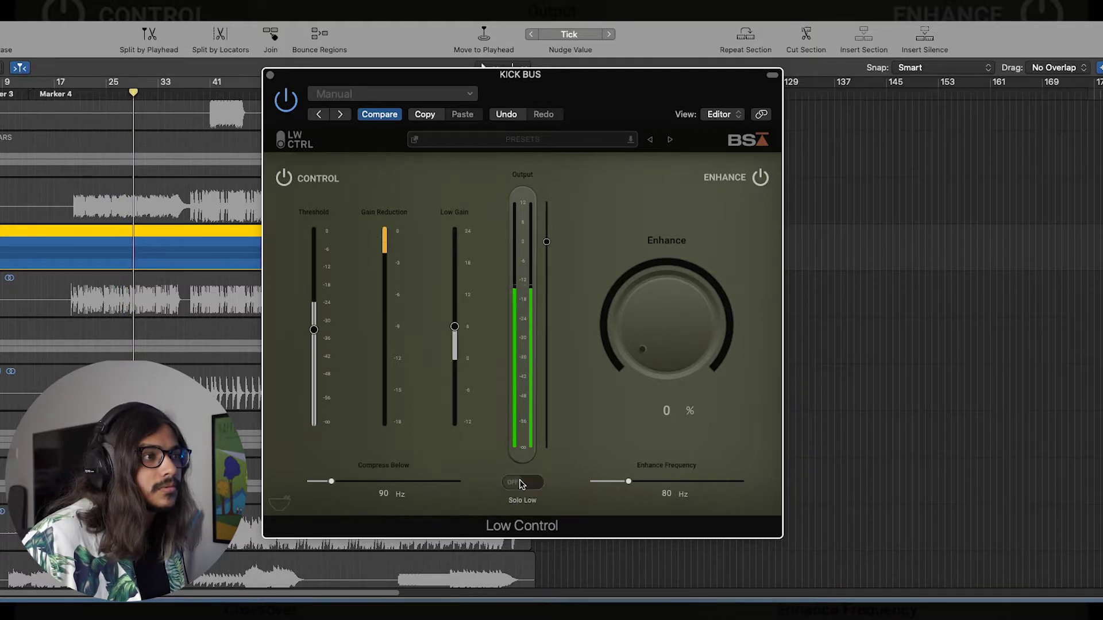
pyautogui.click(283, 106)
pyautogui.click(284, 102)
# Step: Lower the kick bus threshold to -36.5 dB and replay from Marker 4
pyautogui.moveTo(455, 328)
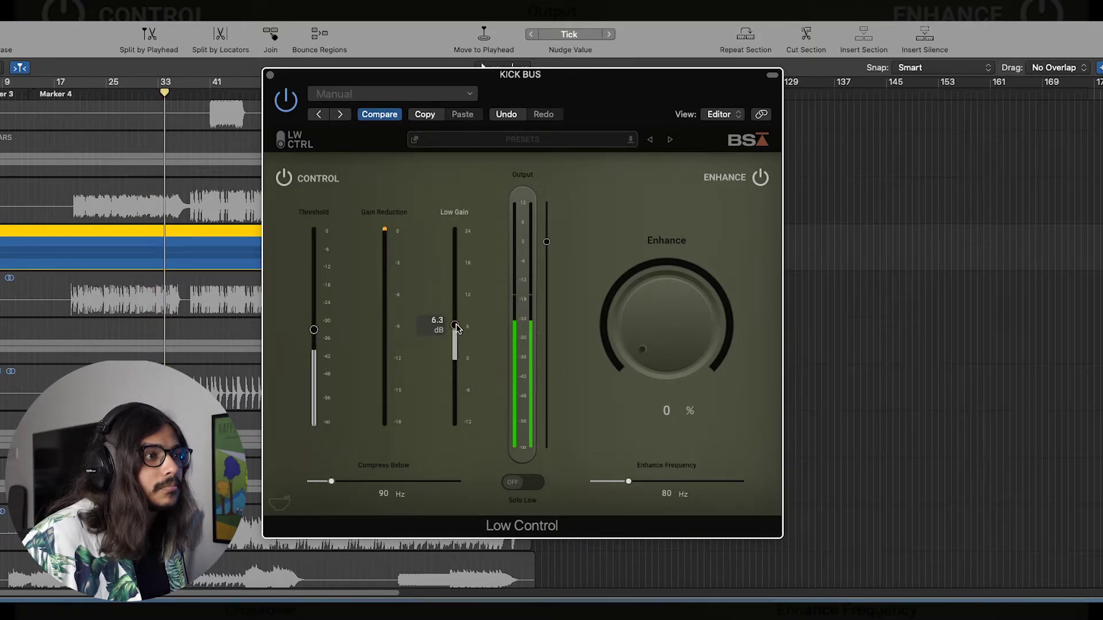
pyautogui.moveTo(314, 332)
pyautogui.moveTo(314, 332); pyautogui.dragTo(314, 340)
pyautogui.click(72, 96)
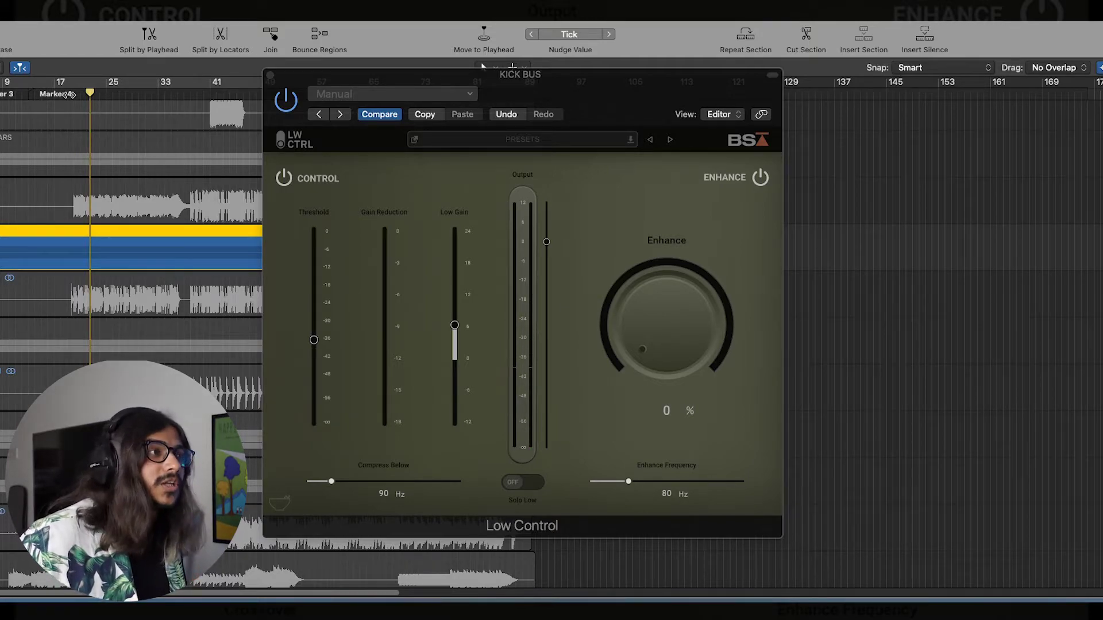
pyautogui.click(73, 95)
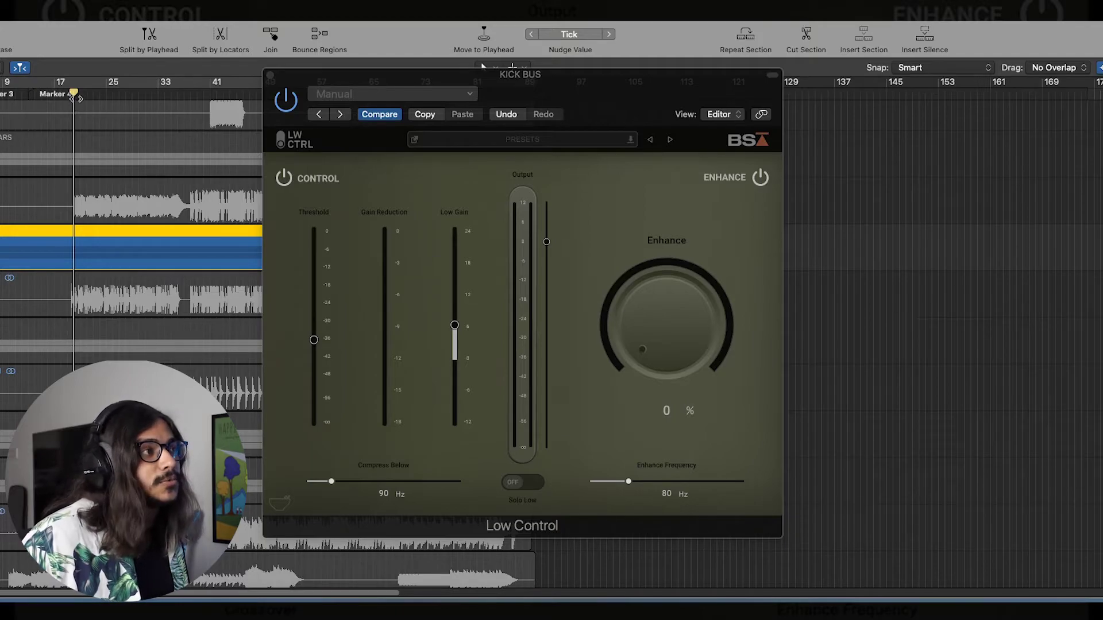
pyautogui.moveTo(74, 95); pyautogui.dragTo(73, 95)
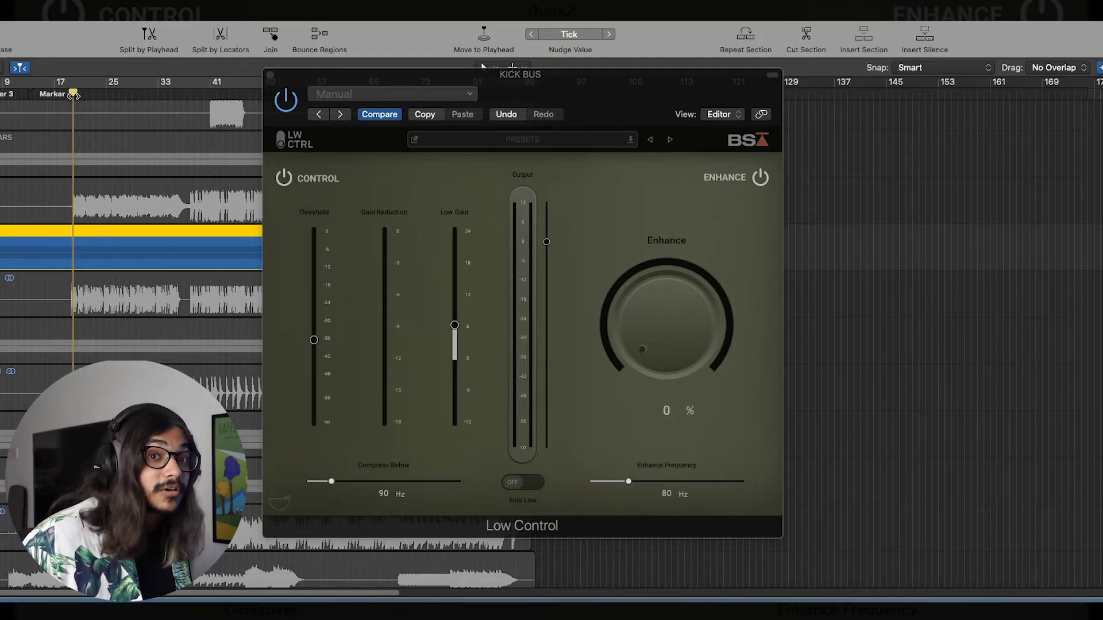
pyautogui.press('space')
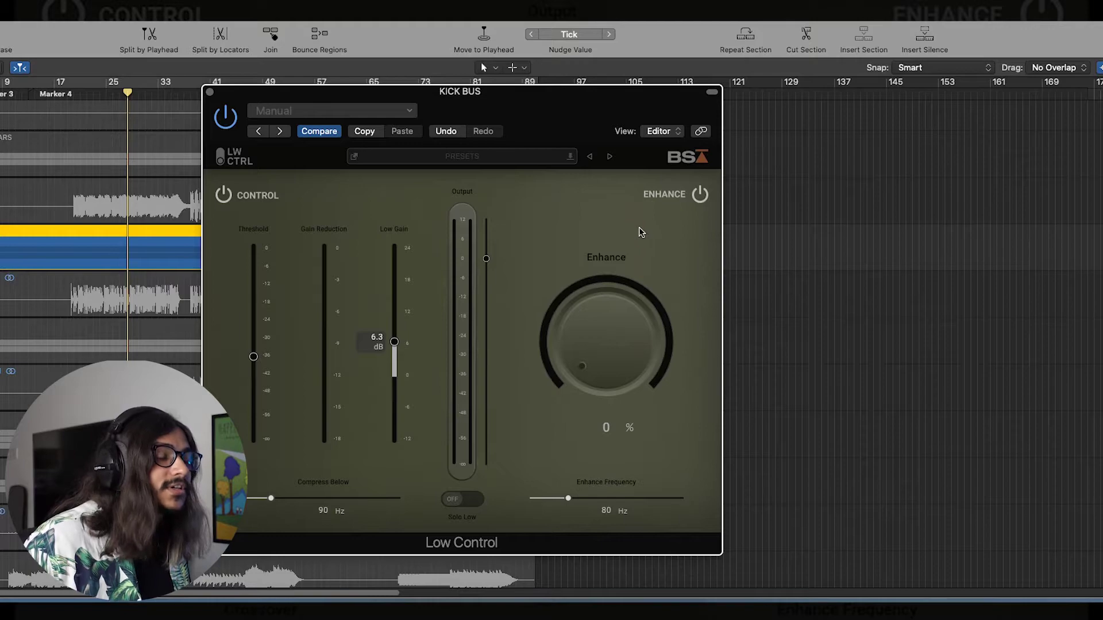
# Step: Move the kick bus plugin window and start playback from Marker 4
pyautogui.moveTo(550, 118); pyautogui.dragTo(523, 109)
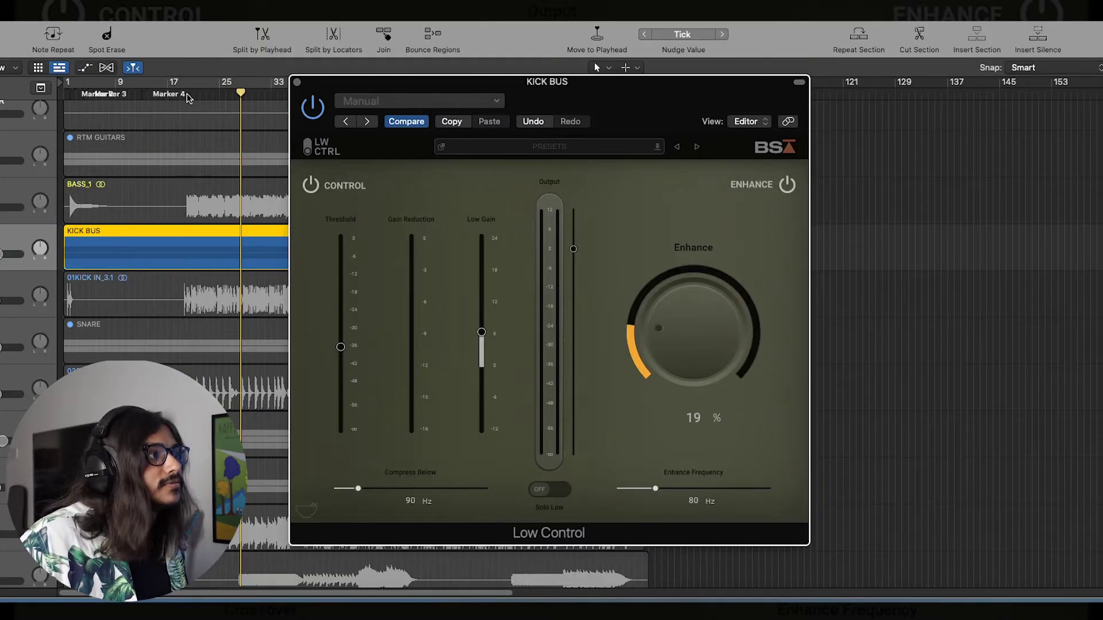
pyautogui.click(187, 97)
pyautogui.press('space')
# Step: Set kick bus Enhance to 18% at 95 Hz, comparing with Enhance toggled off and on
pyautogui.moveTo(686, 322)
pyautogui.mouseDown()
pyautogui.moveTo(704, 217)
pyautogui.moveTo(663, 344)
pyautogui.mouseUp()
pyautogui.moveTo(658, 495)
pyautogui.mouseDown()
pyautogui.moveTo(643, 493)
pyautogui.moveTo(669, 499)
pyautogui.mouseUp()
pyautogui.moveTo(710, 308); pyautogui.dragTo(711, 317)
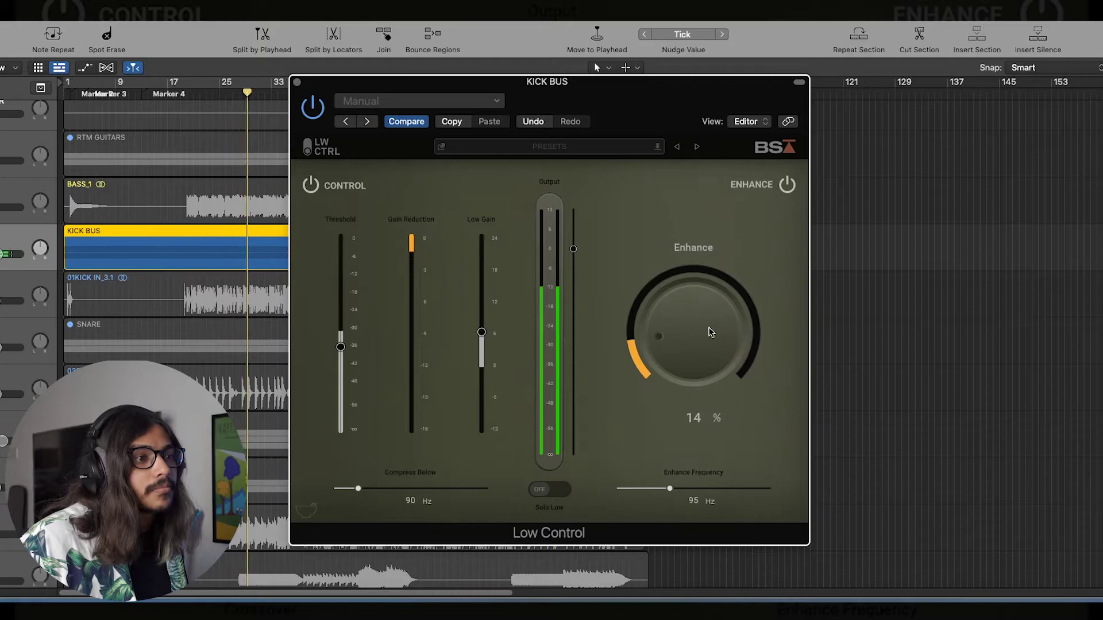
pyautogui.moveTo(711, 337); pyautogui.dragTo(707, 353)
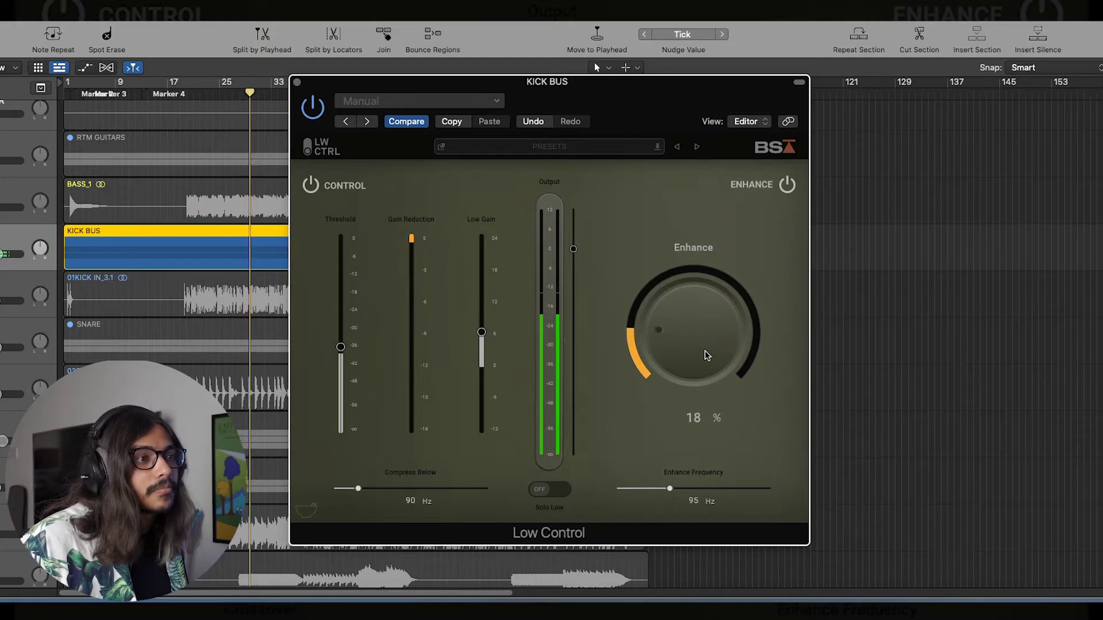
pyautogui.click(785, 185)
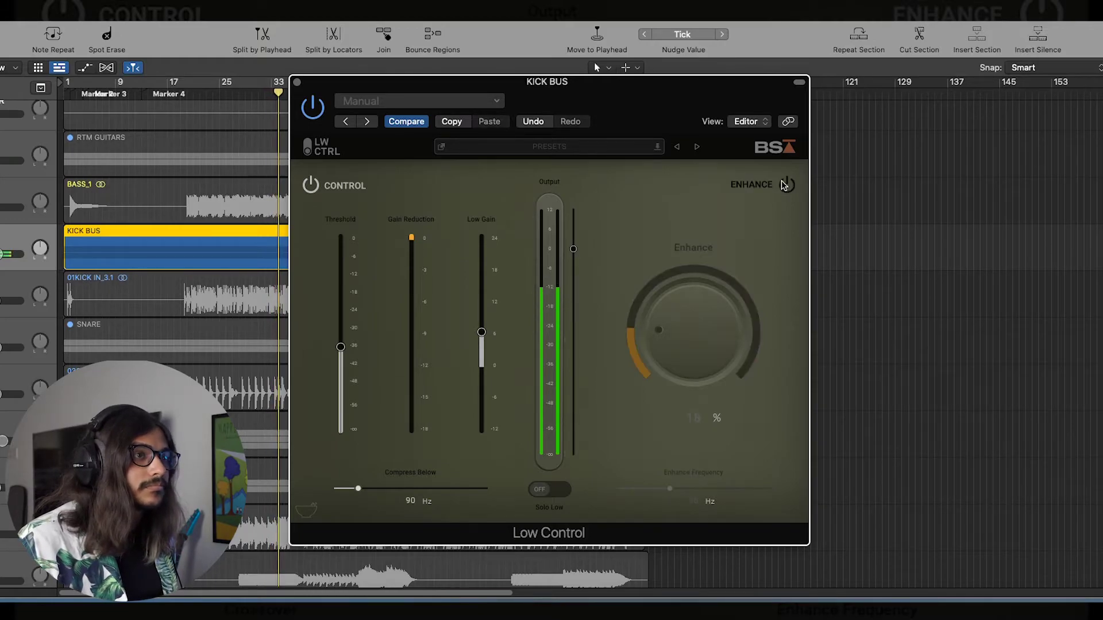
pyautogui.click(785, 184)
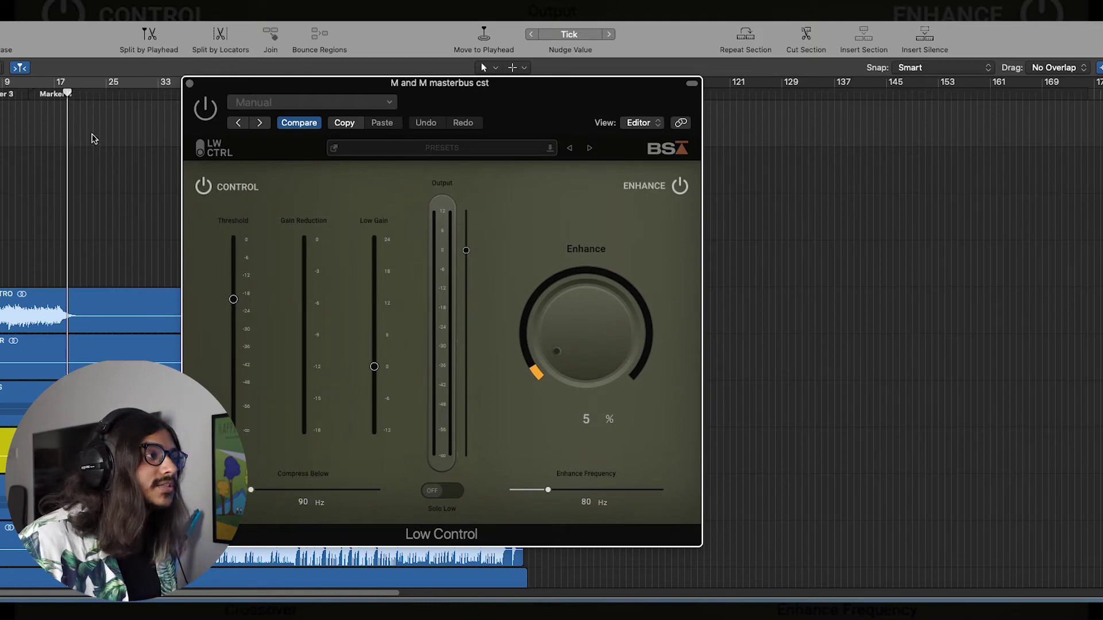
# Step: While the mix plays, raise the master bus low gain to about 3 dB
pyautogui.press('space')
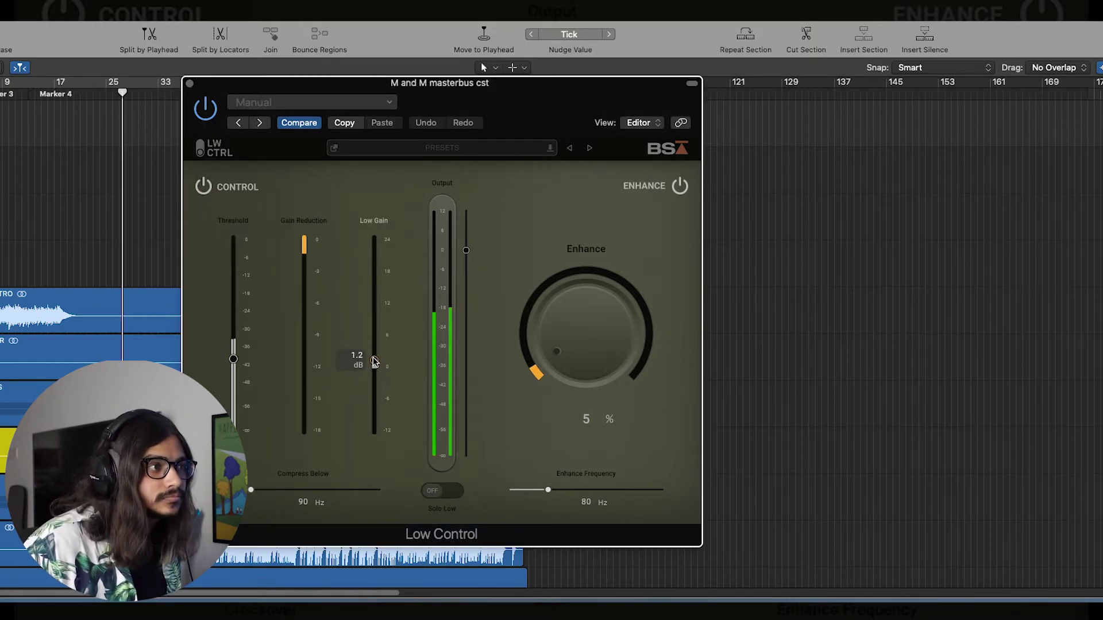
pyautogui.moveTo(373, 366); pyautogui.dragTo(374, 350)
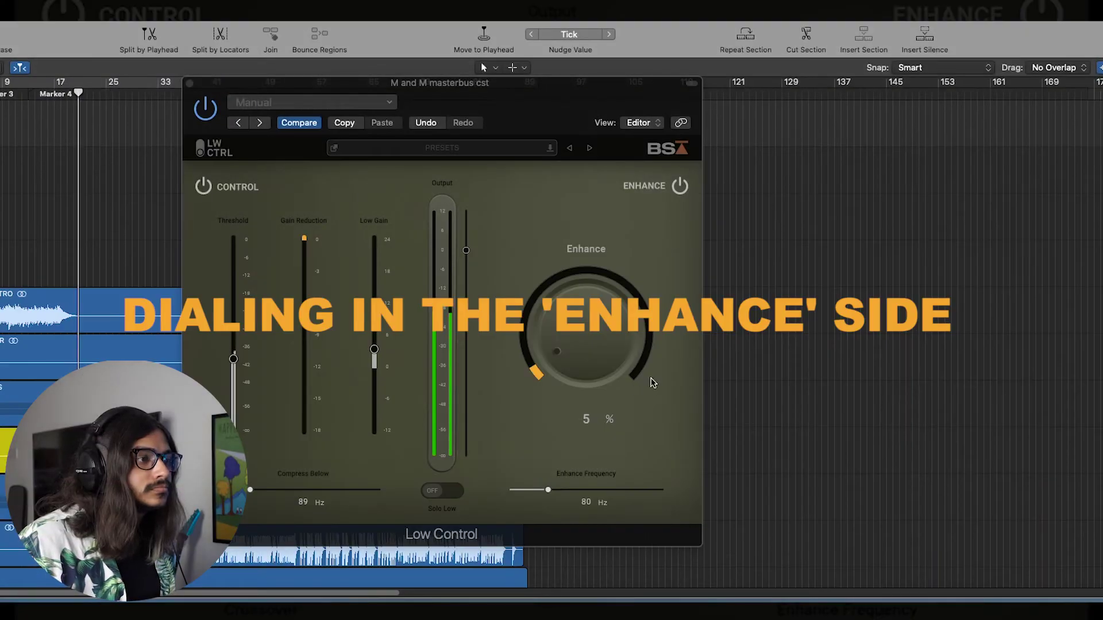
# Step: Set master bus Enhance to about 6% with a 126 Hz Enhance Frequency
pyautogui.moveTo(594, 359)
pyautogui.mouseDown()
pyautogui.moveTo(588, 341)
pyautogui.moveTo(589, 351)
pyautogui.mouseUp()
pyautogui.moveTo(548, 489); pyautogui.dragTo(592, 497)
pyautogui.moveTo(586, 381); pyautogui.dragTo(584, 333)
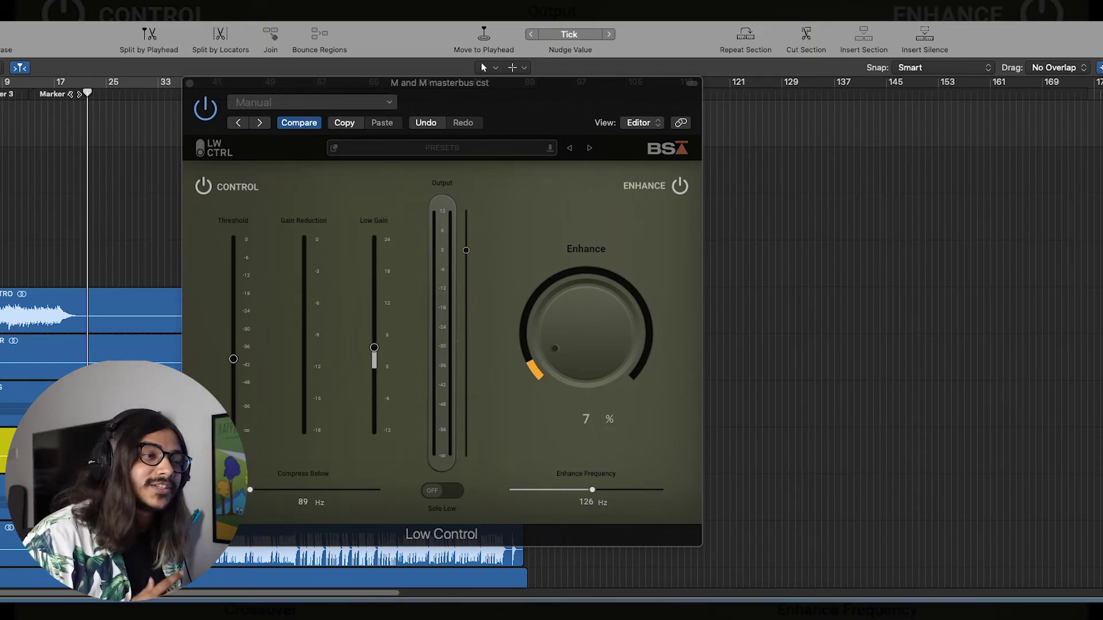
pyautogui.moveTo(487, 102); pyautogui.dragTo(484, 79)
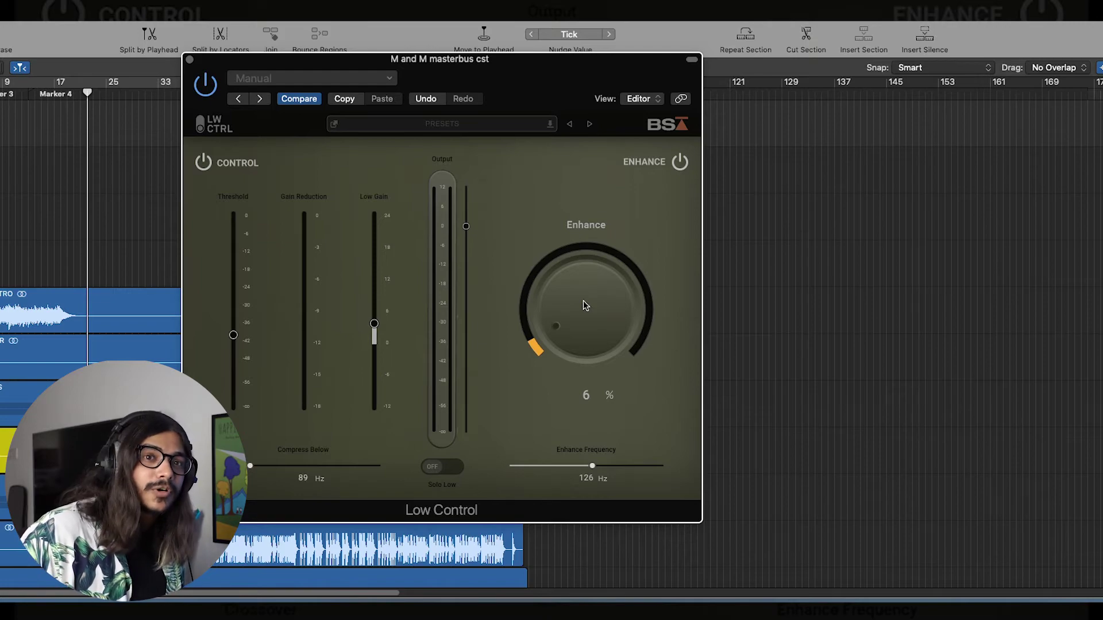
pyautogui.moveTo(87, 109); pyautogui.dragTo(69, 95)
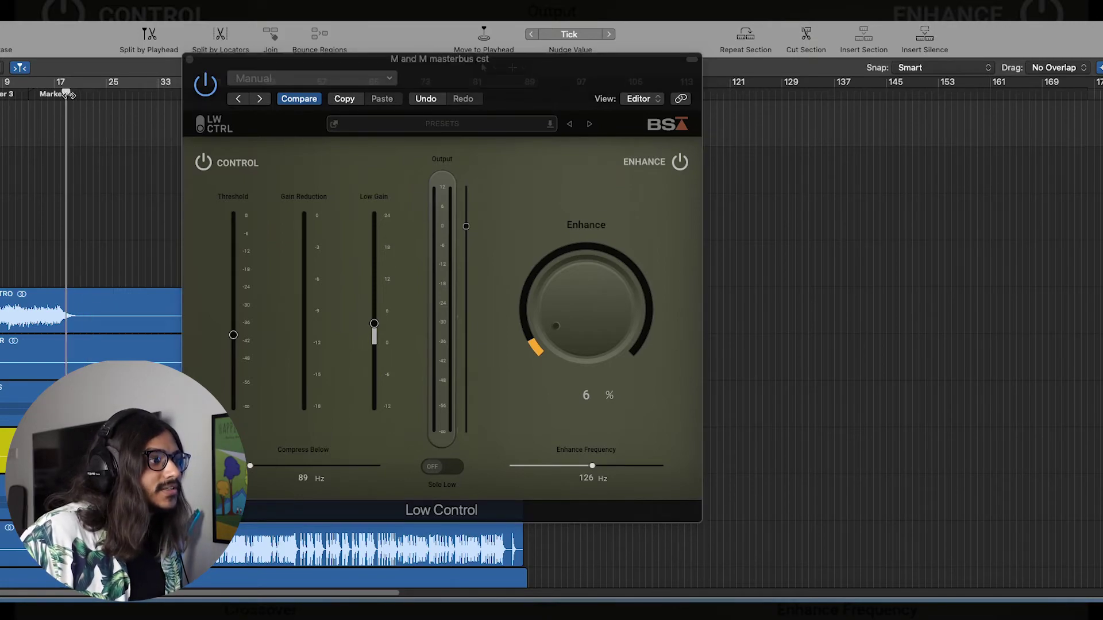